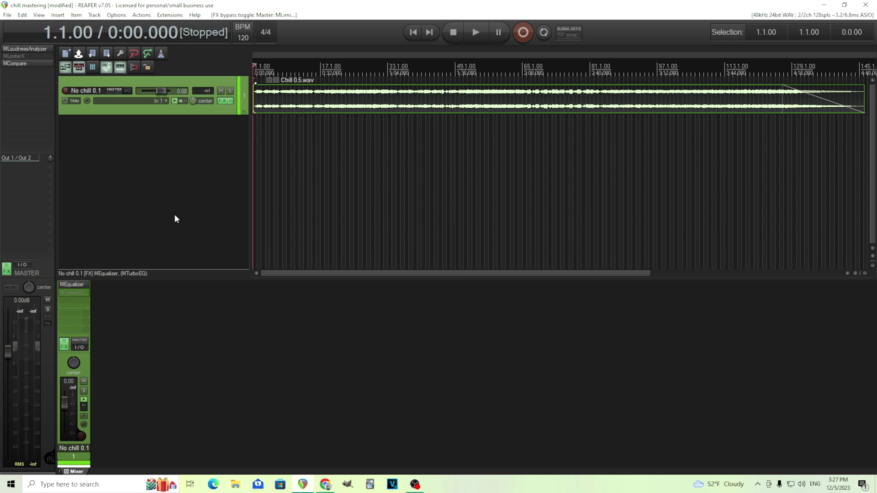
- Add MSpectralDynamics from Quick add FX > Compressors to the master track and centre its window
right_click(27, 70)
mouse_move(79, 91)
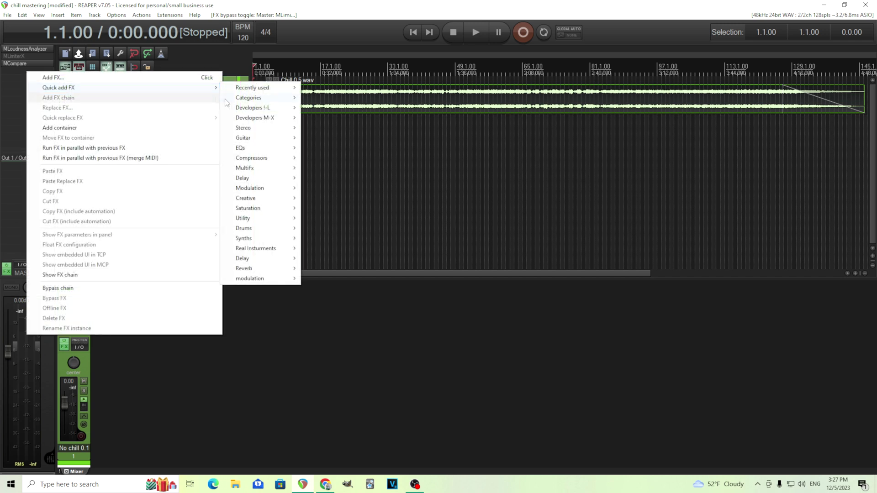
mouse_move(293, 158)
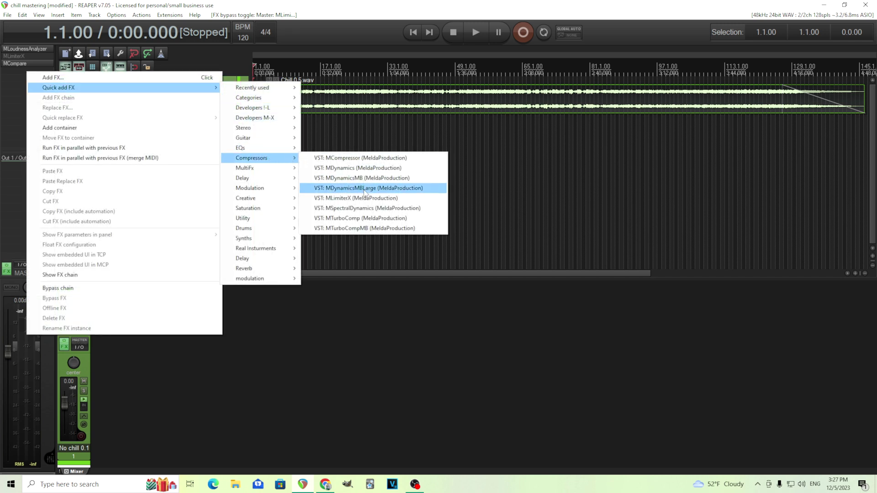
left_click(370, 208)
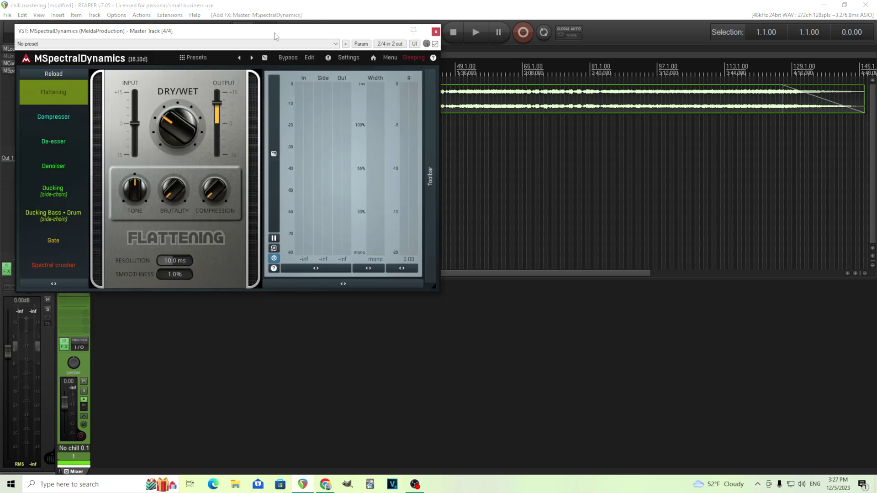
left_click_drag(274, 33, 462, 164)
- Bypass MSpectralDynamics and play the dry mix briefly
left_click(479, 189)
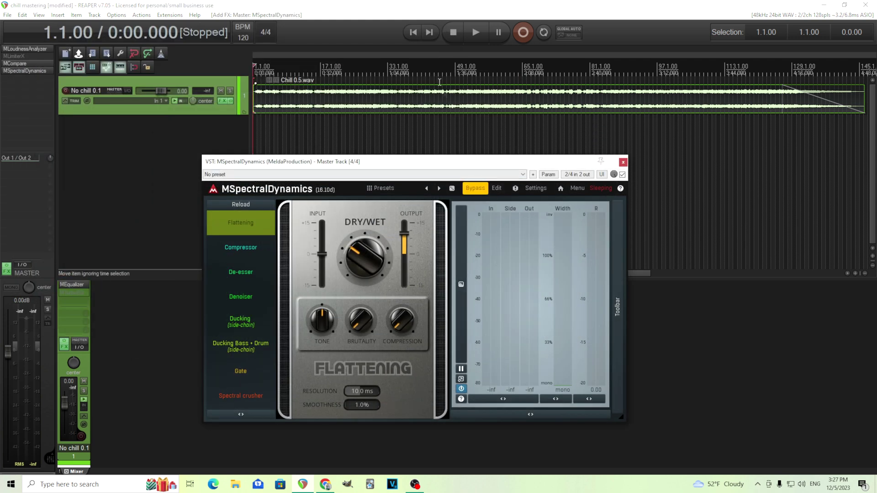
left_click(474, 32)
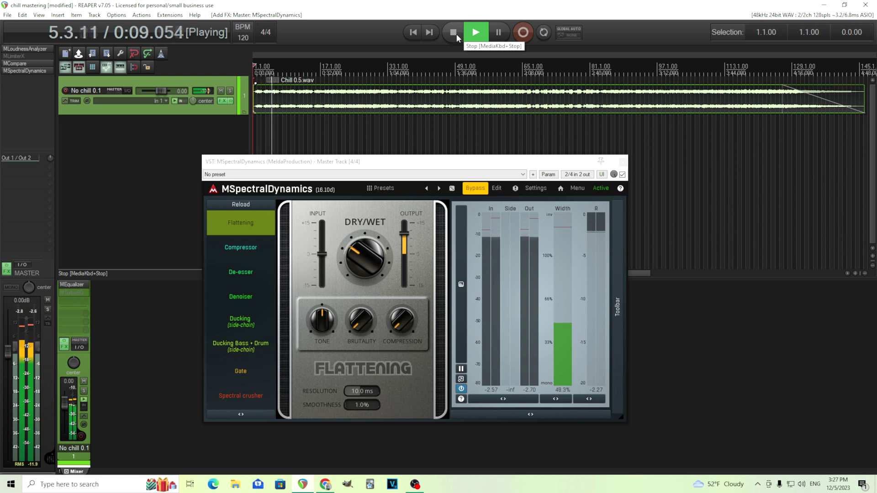
left_click(454, 32)
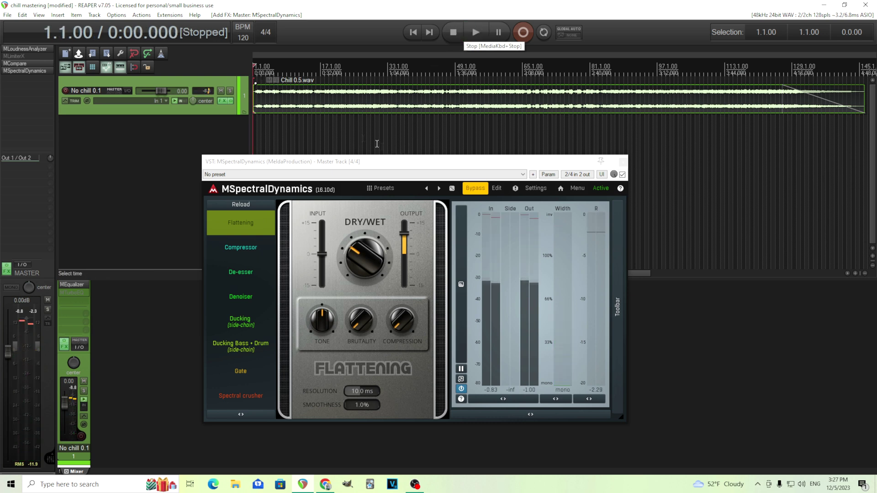
- Set playback to start at 0:35.782 on Chill 0.5.wav, play it, then reset master peaks
left_click(327, 126)
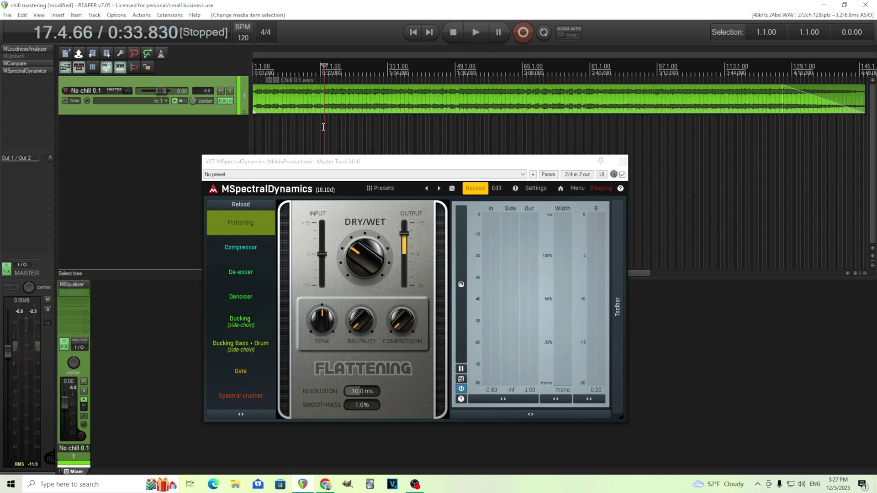
left_click(327, 126)
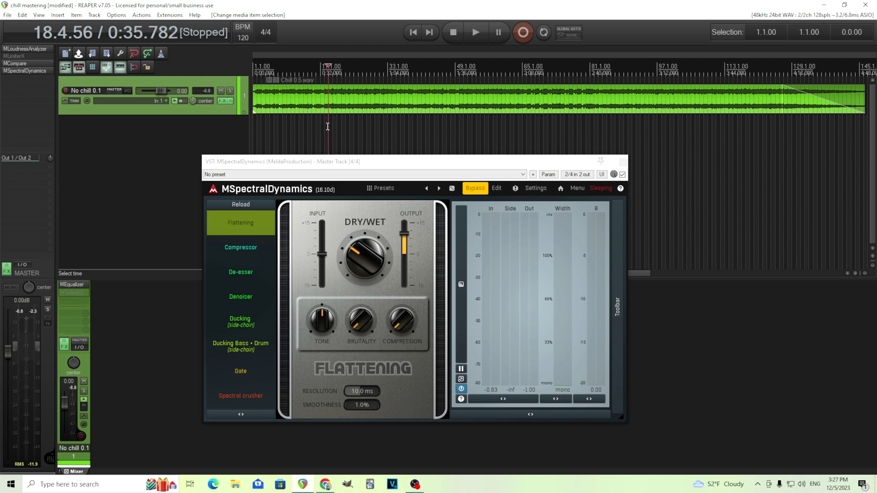
left_click(484, 34)
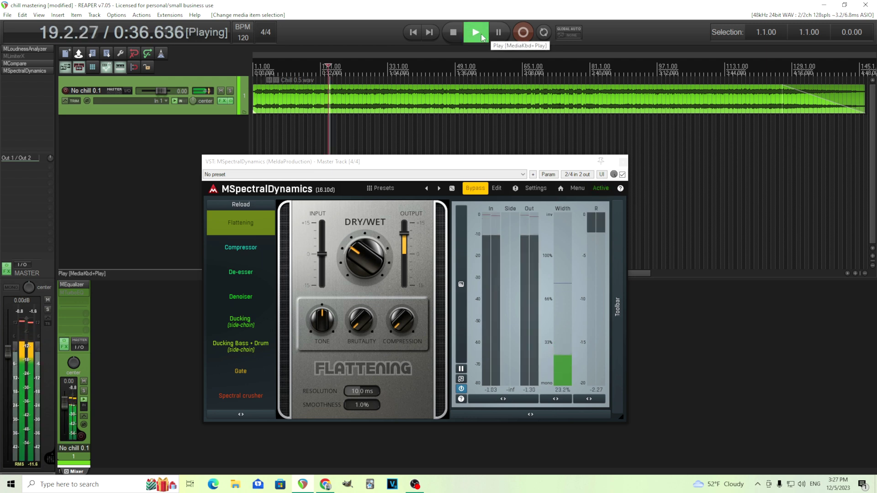
left_click(449, 33)
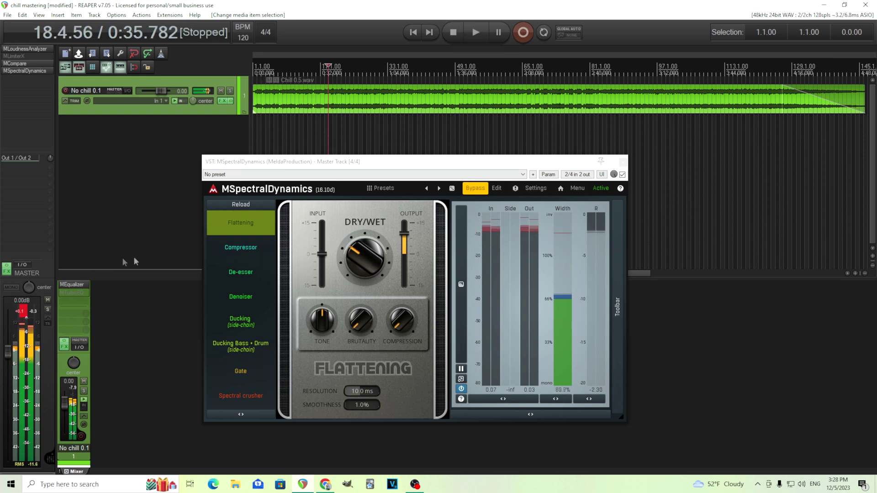
left_click(29, 312)
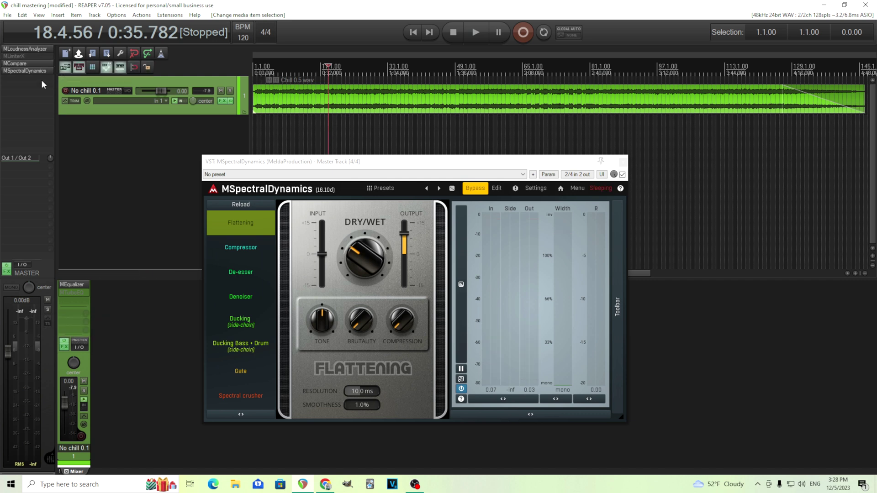
- Turn on the output limiter from the expanded toolbar and switch to the full editing view
left_click(617, 260)
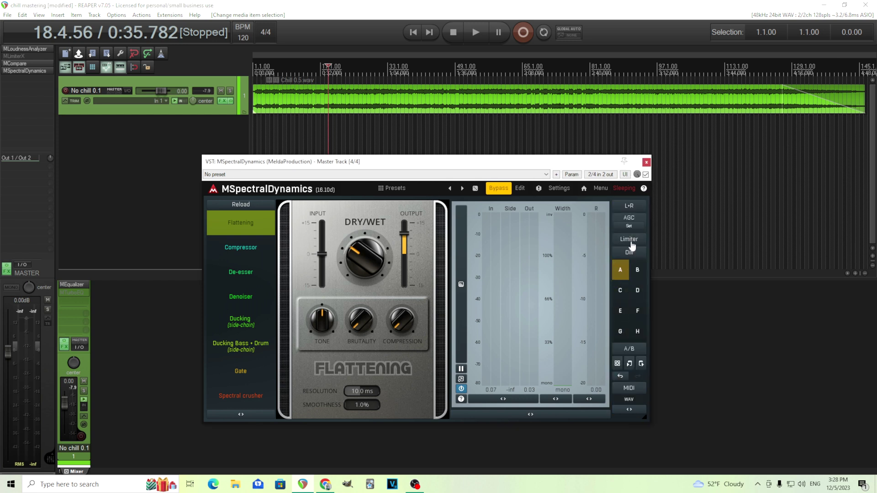
left_click(632, 242)
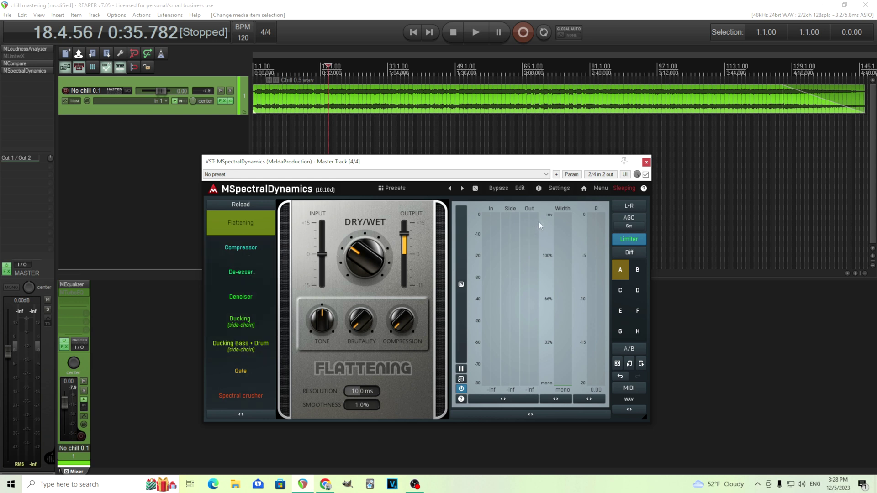
left_click(520, 190)
- Load the Default preset and move the plugin window higher and to the left
left_click(578, 190)
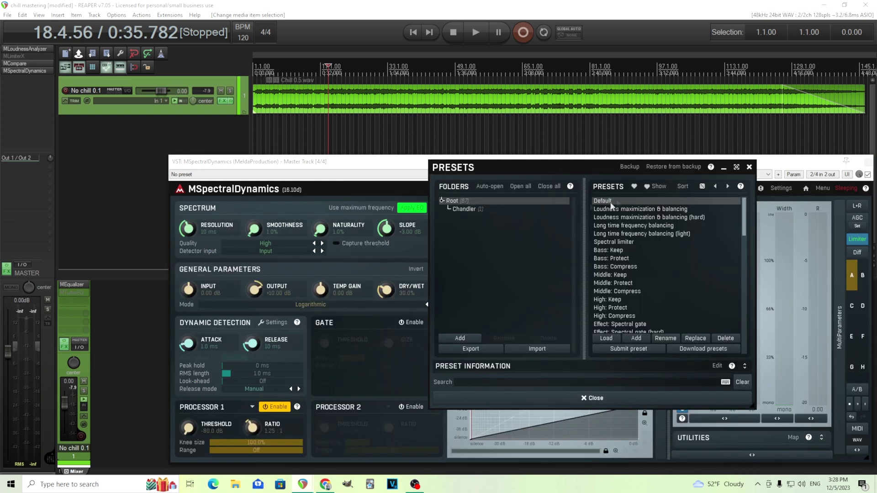
left_click(617, 200)
left_click(749, 167)
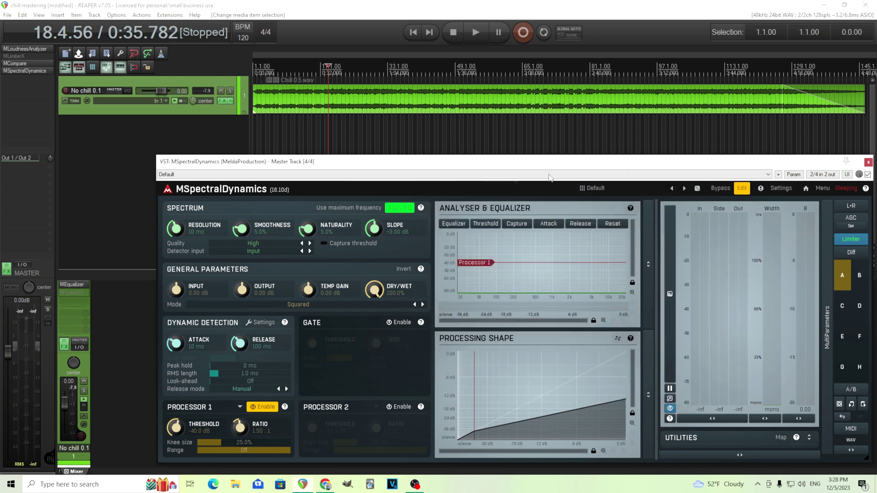
left_click_drag(488, 164, 461, 132)
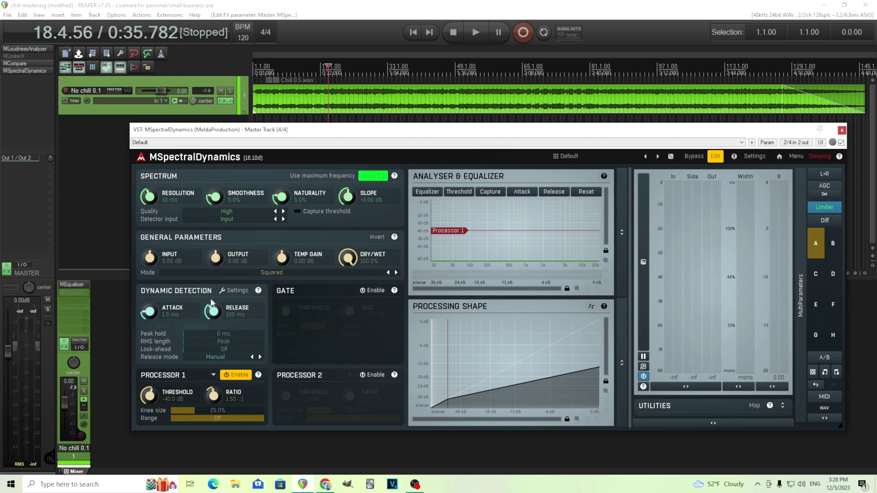
- Audition the master from 0:35.782 in two play-and-stop passes around the +6.00 dB slope change
left_click(476, 32)
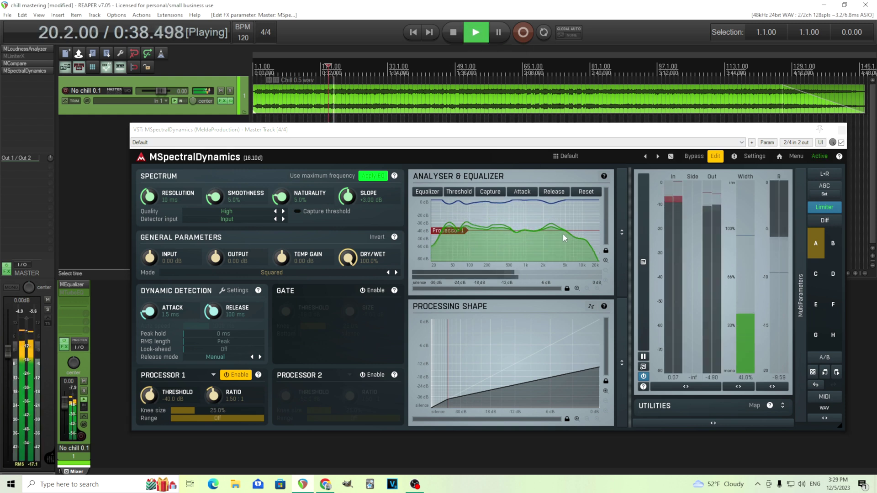
left_click(449, 39)
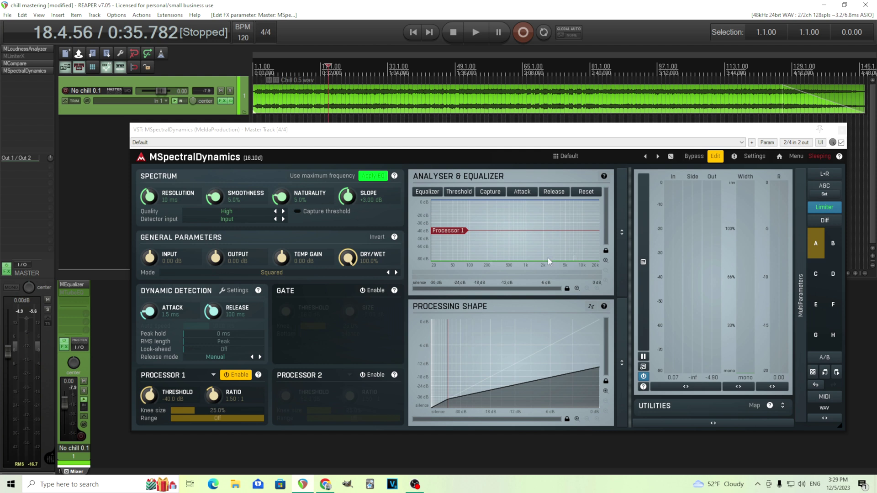
left_click(475, 36)
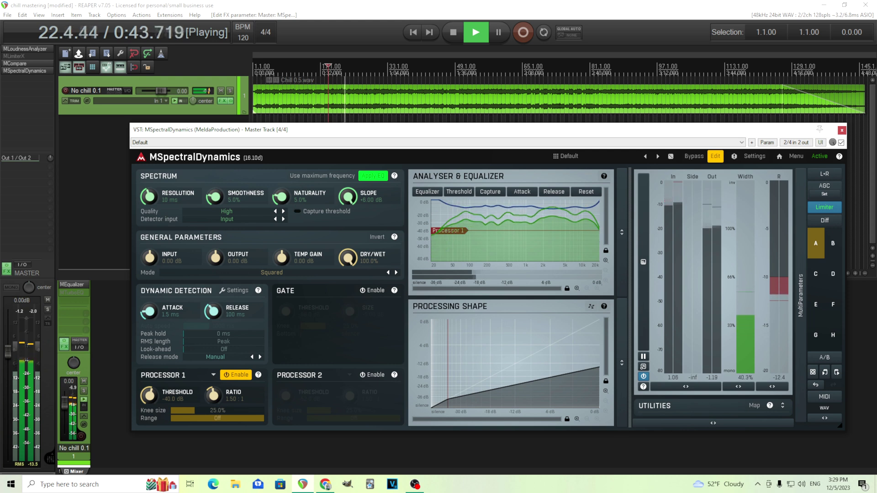
left_click(455, 36)
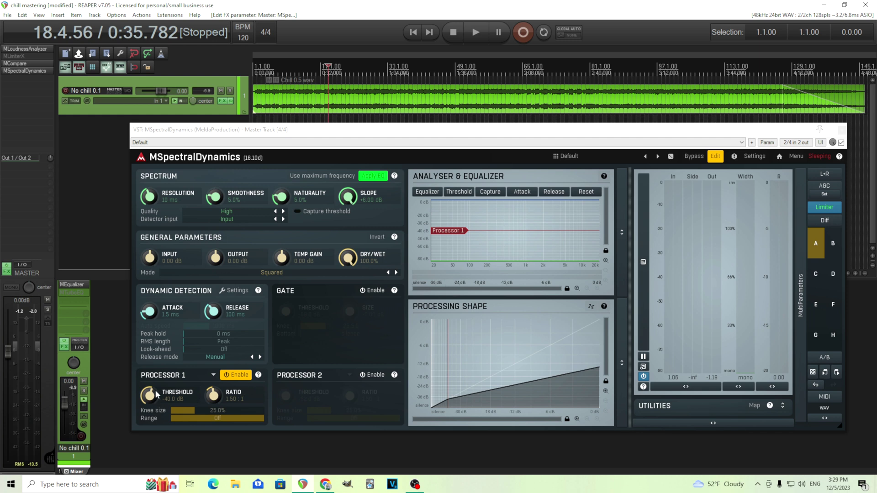
- Play and stop the mix to hear the -23.8 dB threshold with 5.0% smoothness
key("space")
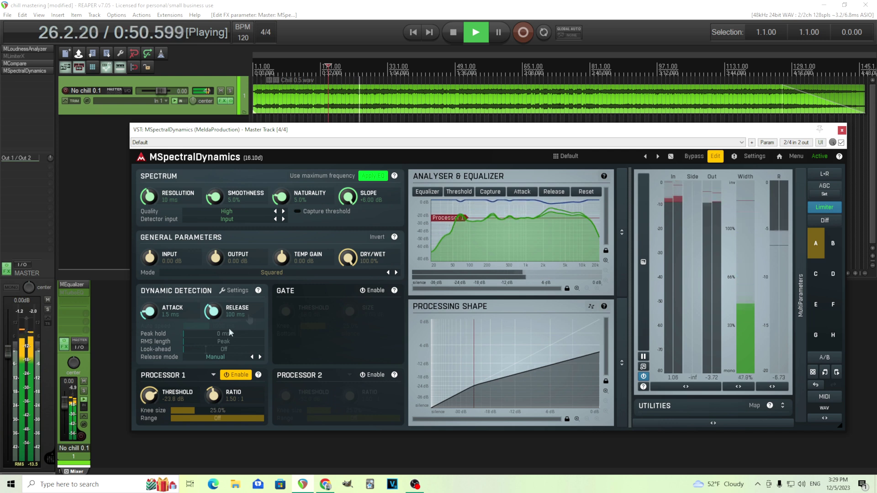
key("space")
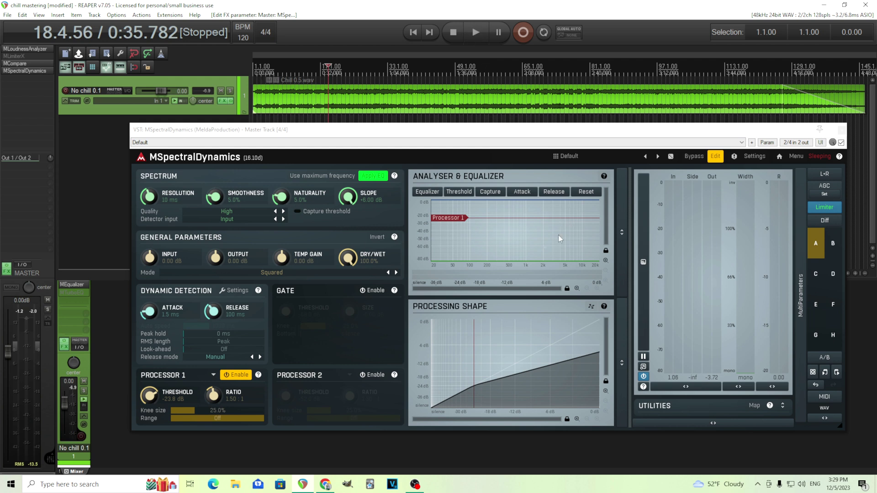
left_click(475, 32)
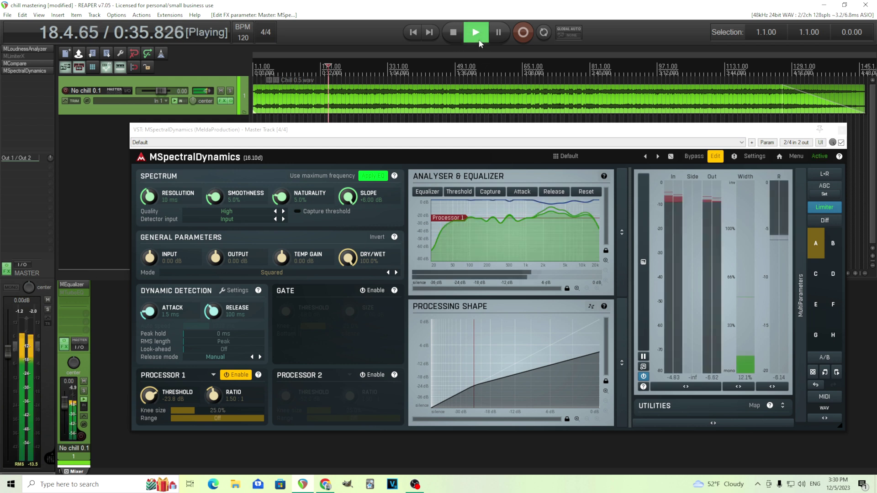
left_click(825, 194)
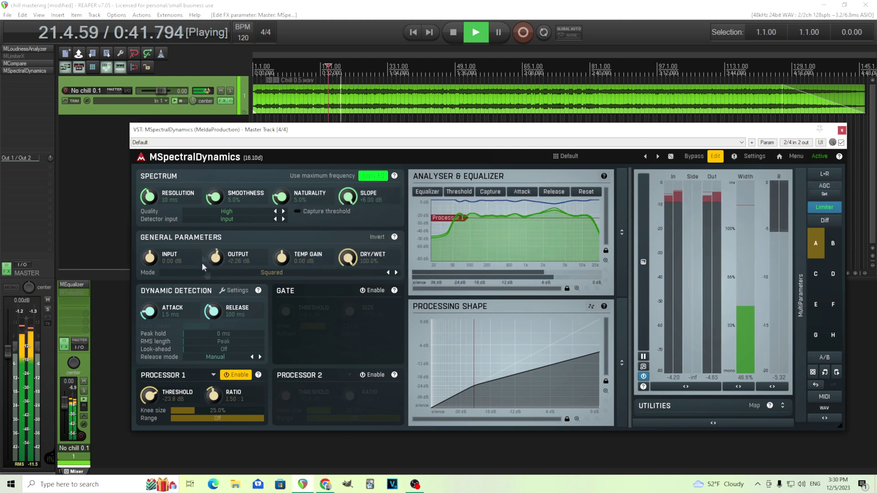
left_click(701, 158)
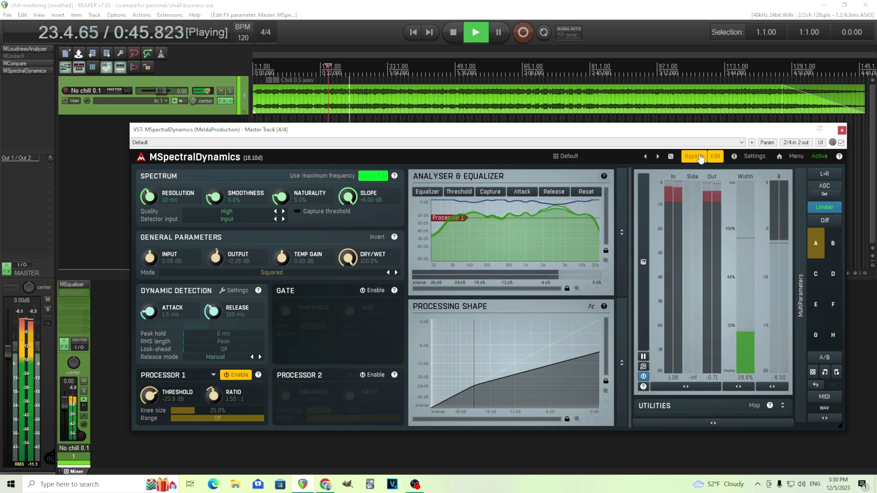
left_click(701, 158)
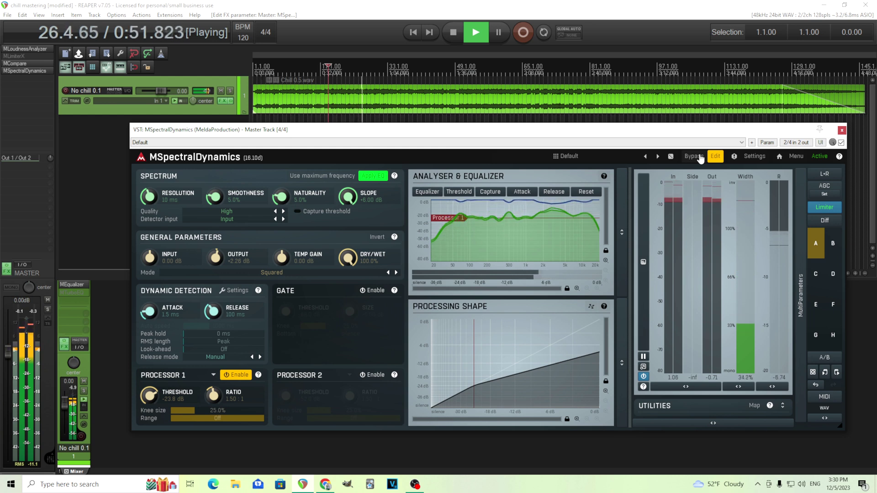
left_click(701, 158)
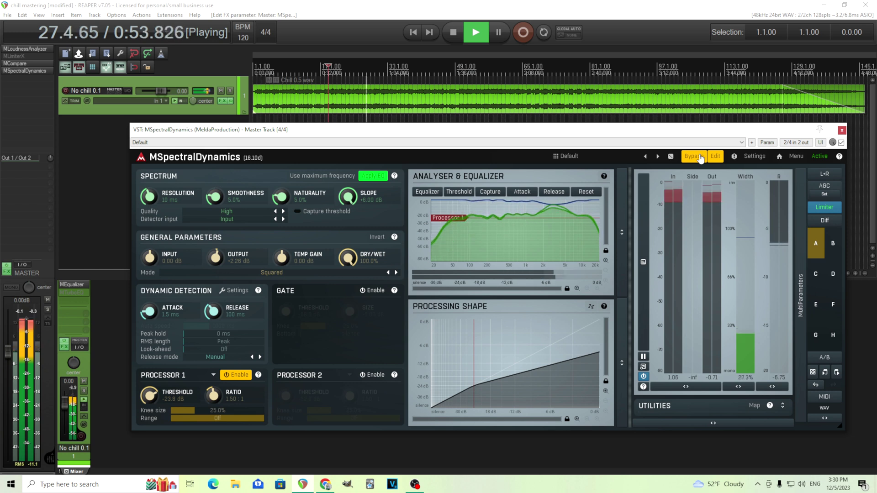
left_click(702, 158)
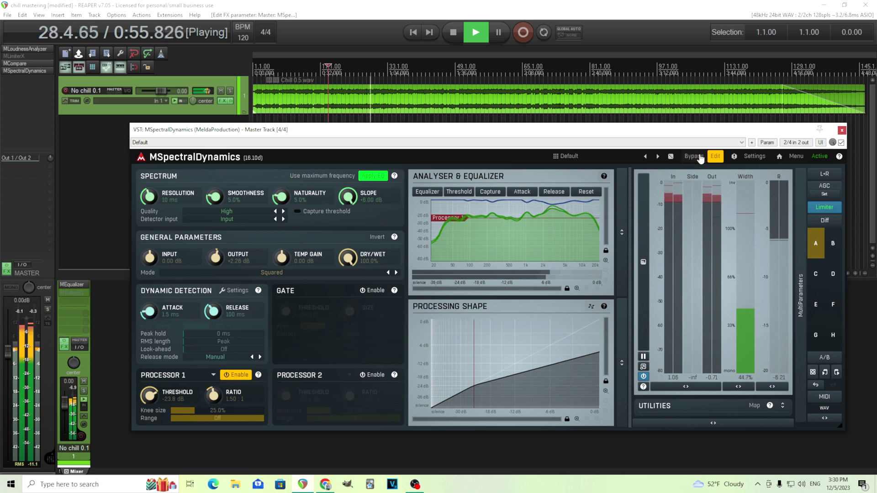
left_click(702, 158)
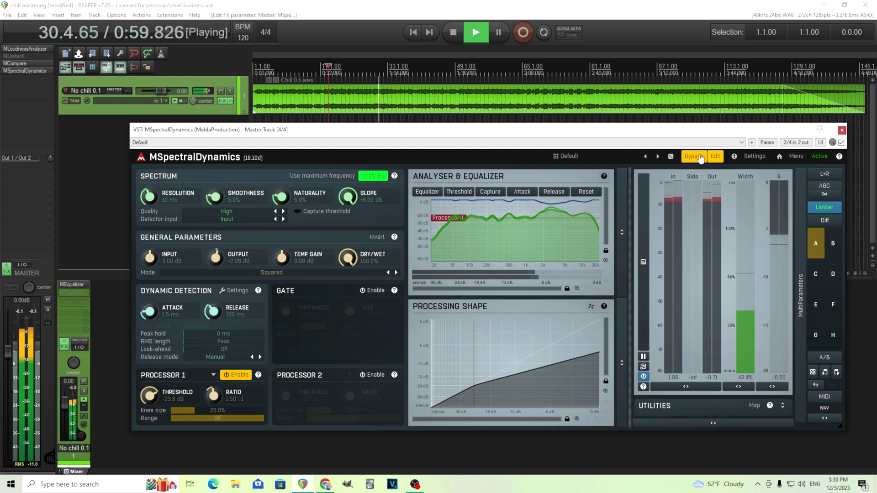
left_click(701, 158)
left_click(458, 40)
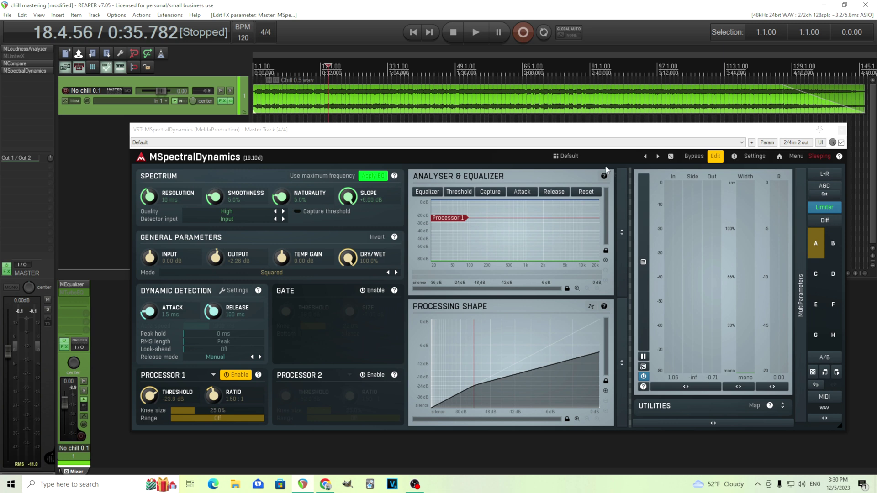
- Load the Default preset from the preset list, returning the threshold to -40.0 dB
left_click(566, 156)
left_click(615, 201)
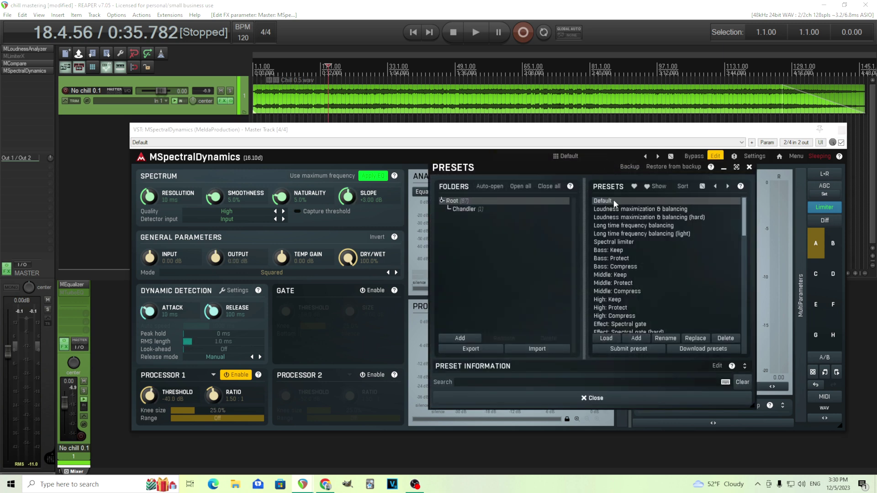
left_click(566, 398)
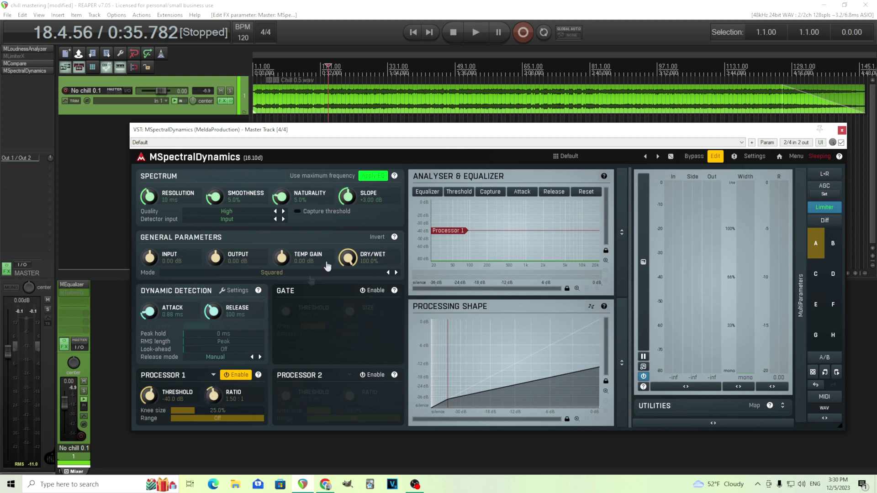
- Set the threshold to -22 dB and slope the curve down from a 1628 Hz node to 20 kHz
left_click(459, 193)
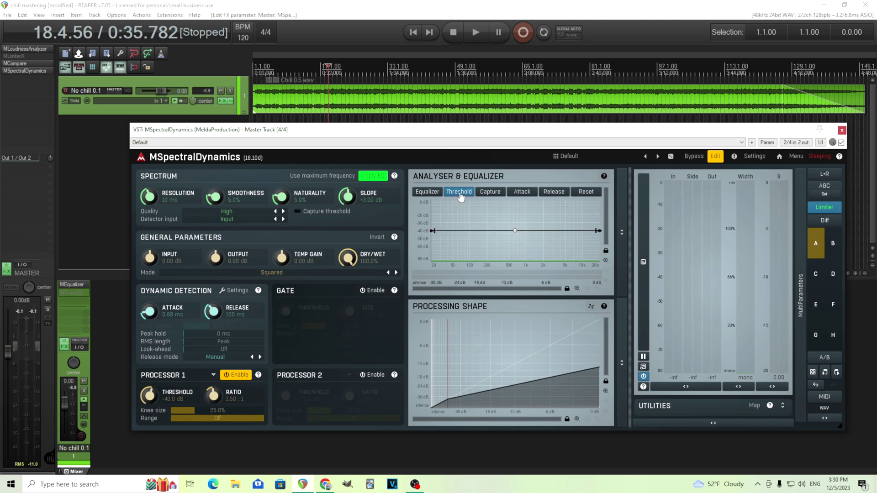
left_click_drag(179, 405, 179, 386)
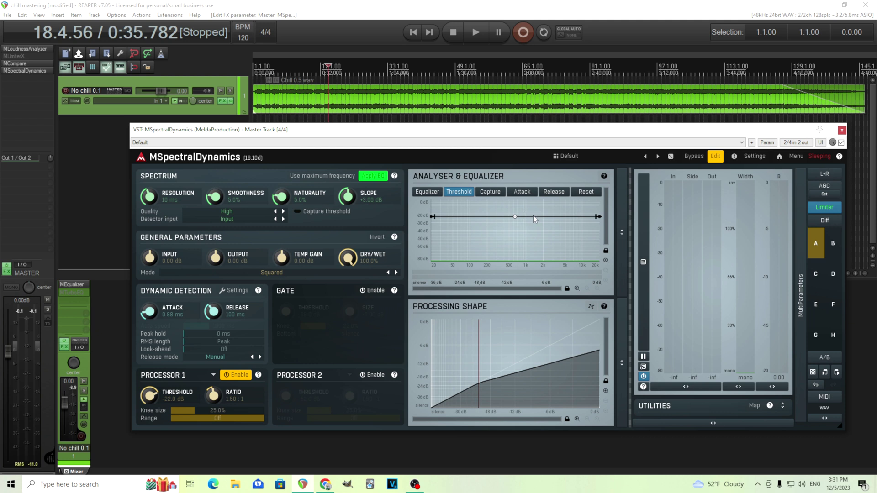
left_click(533, 217)
left_click_drag(598, 216, 598, 235)
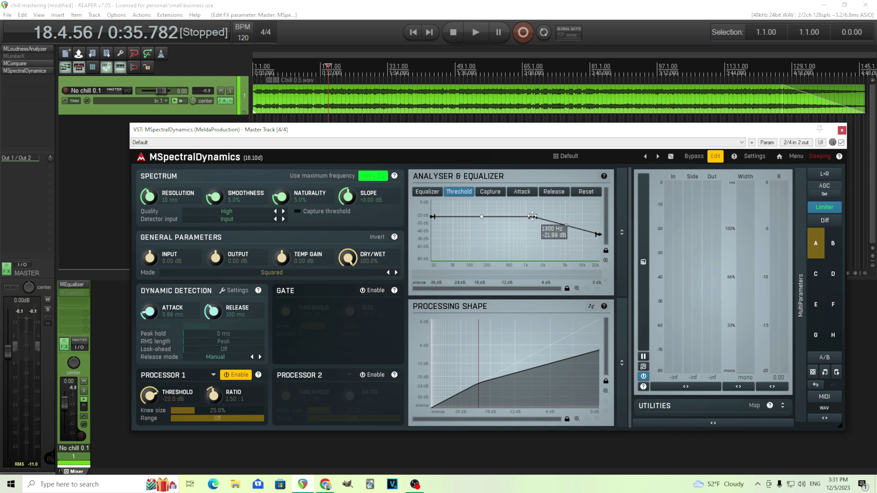
left_click_drag(533, 216, 540, 217)
- Lower the Processor 1 threshold to -29.0 dB while the mix plays
key("space")
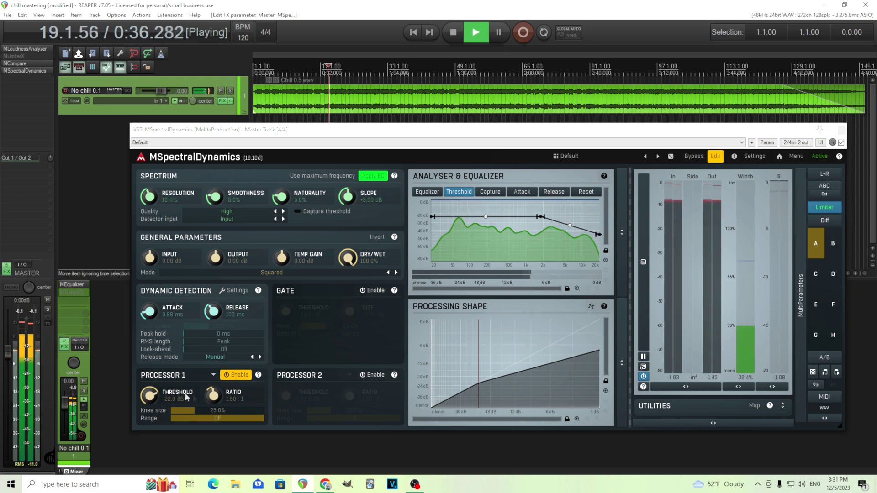
left_click_drag(152, 399, 152, 415)
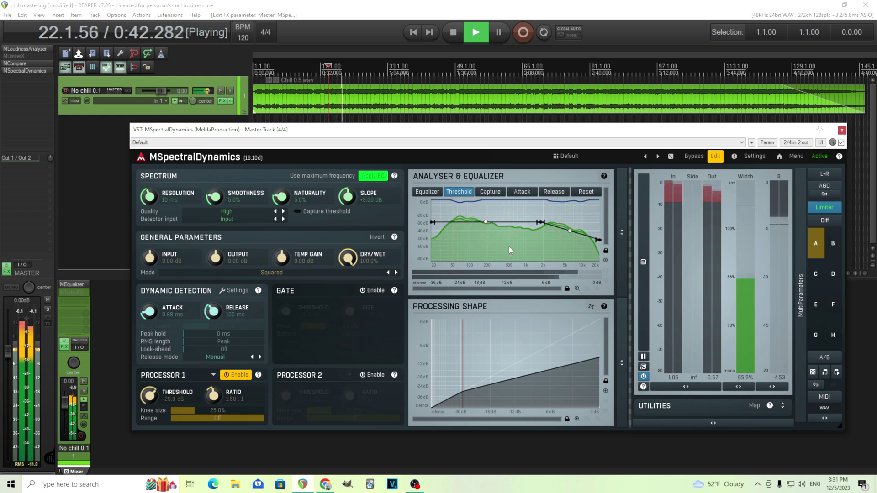
left_click(453, 33)
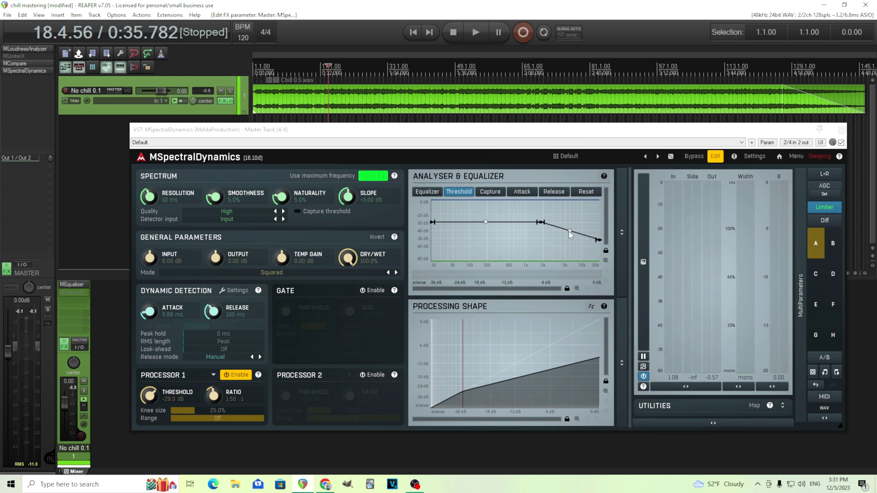
- Round off the high-frequency slope and raise a new node near 154 Hz
left_click_drag(569, 231, 556, 286)
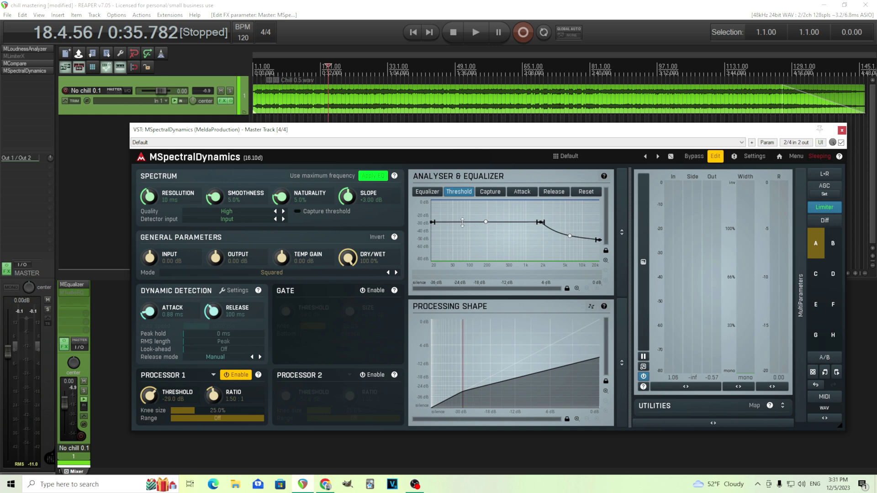
double_click(481, 223)
left_click_drag(481, 223, 482, 215)
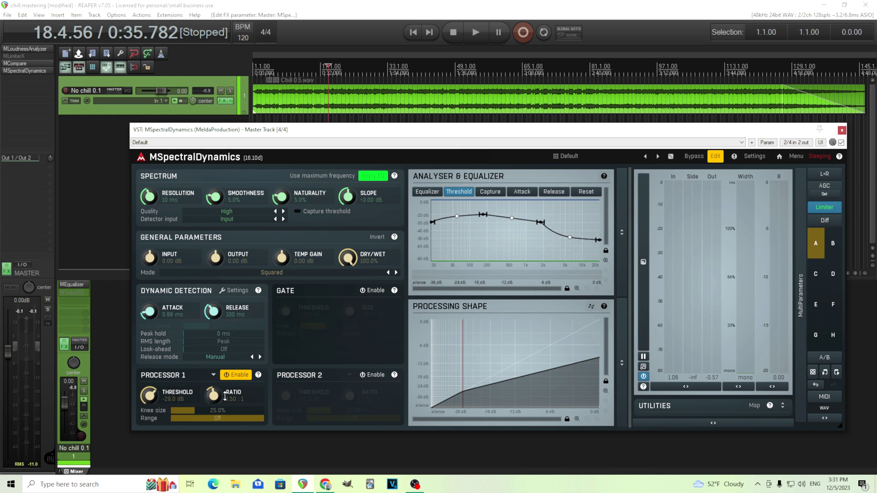
- Nudge the threshold to -29.8 dB during playback and compare bypassed versus processed sound
left_click(473, 35)
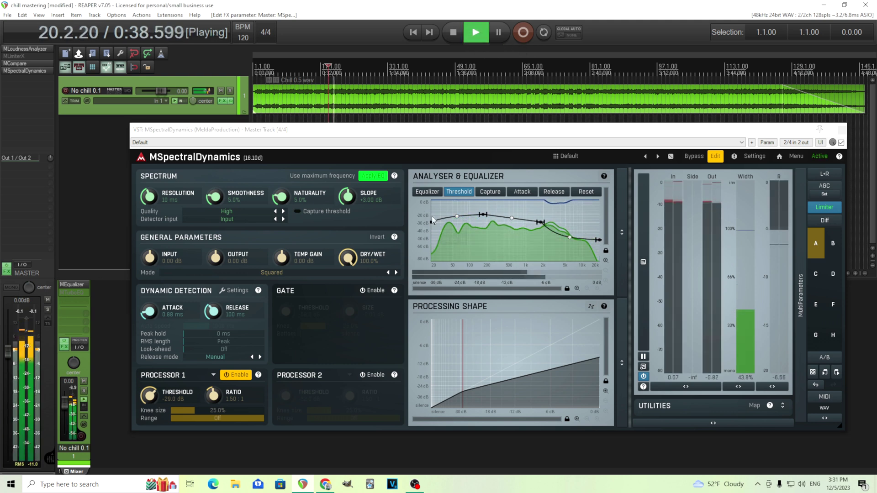
left_click_drag(432, 220, 433, 223)
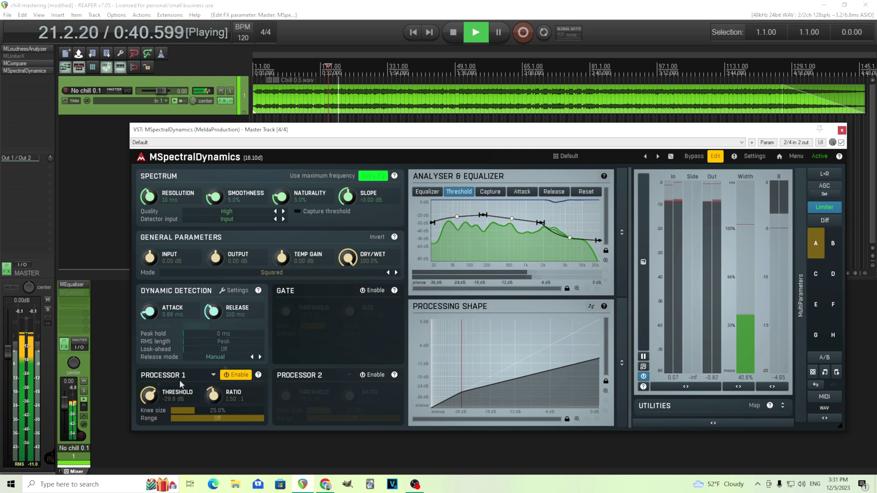
left_click(687, 160)
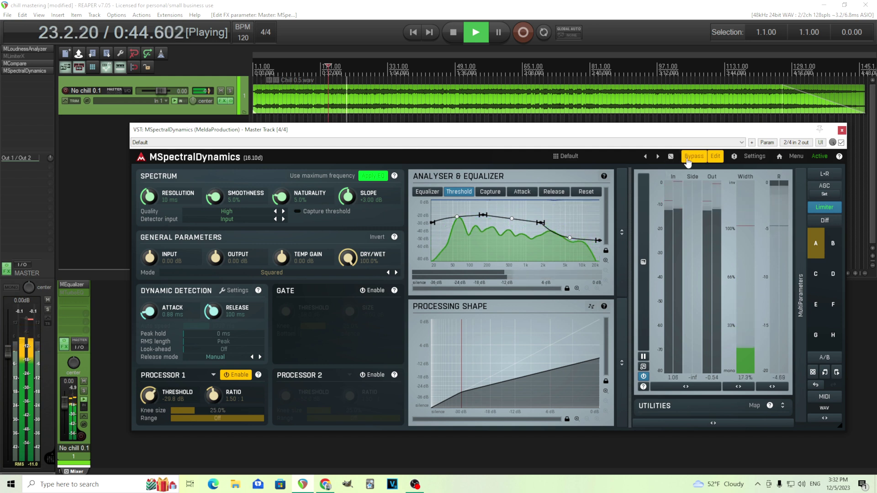
left_click(687, 160)
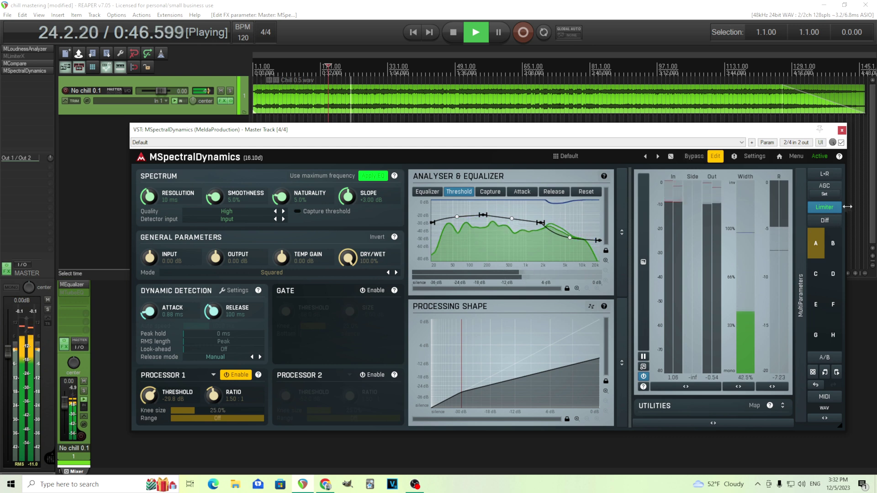
- Compute the optimal output gain with AGC Set, A/B the bypass again, and stop playback
left_click(825, 195)
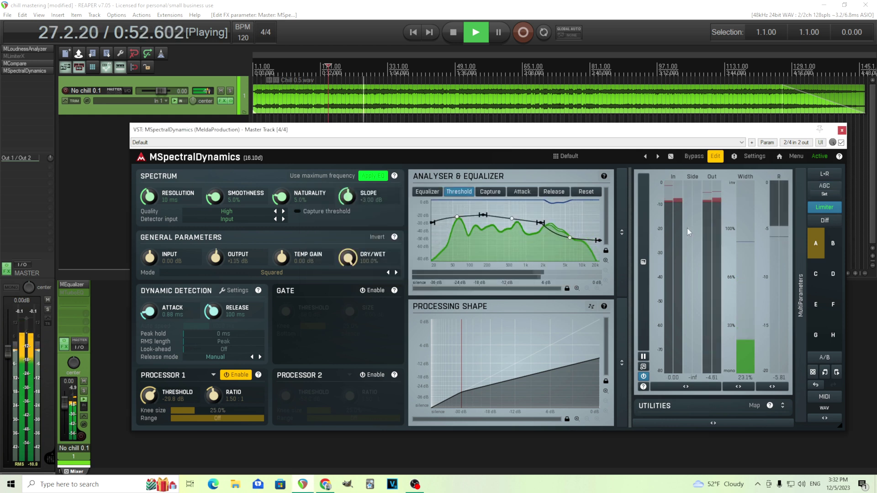
left_click(696, 156)
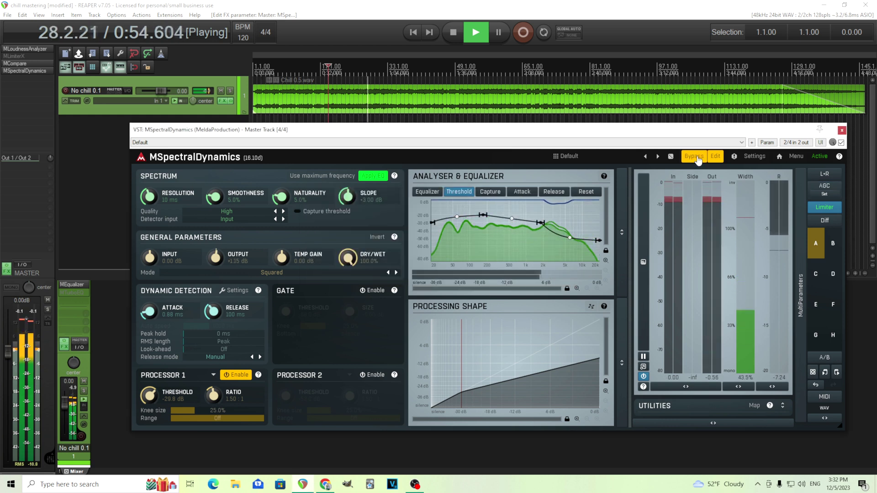
left_click(695, 156)
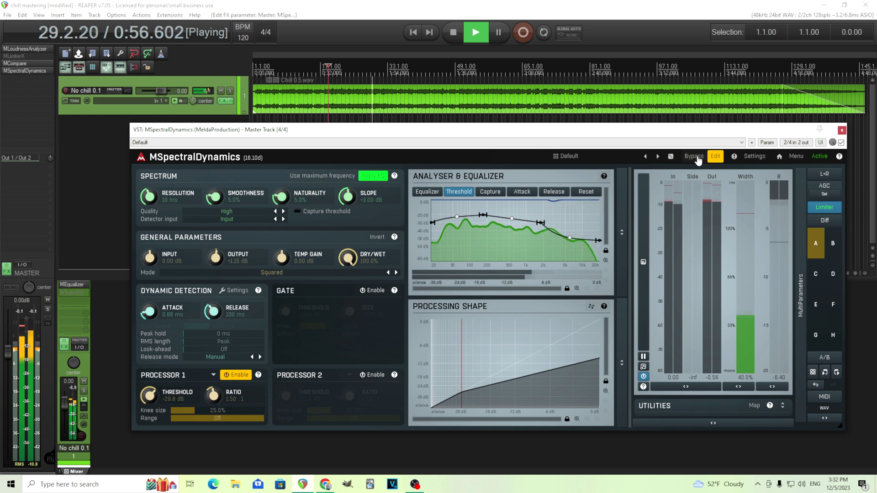
left_click(454, 33)
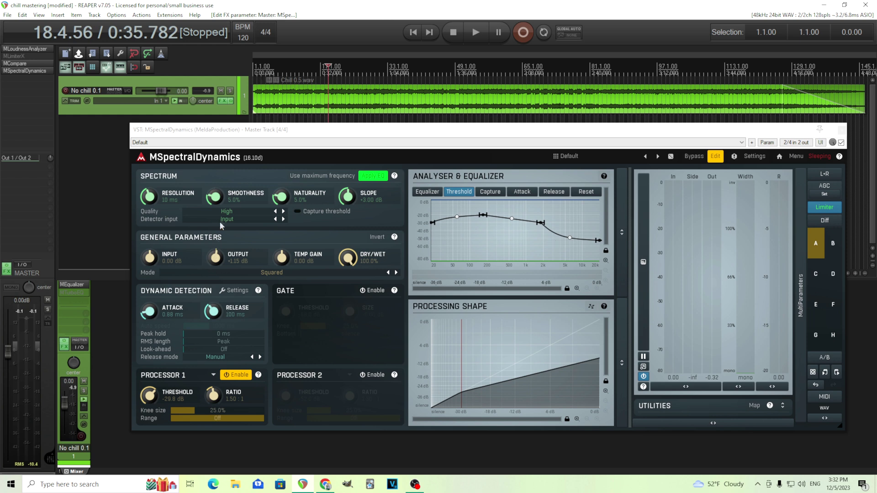
- Lower the spectrum smoothness to 0% while auditioning the mix, then stop playback
left_click_drag(217, 202, 217, 206)
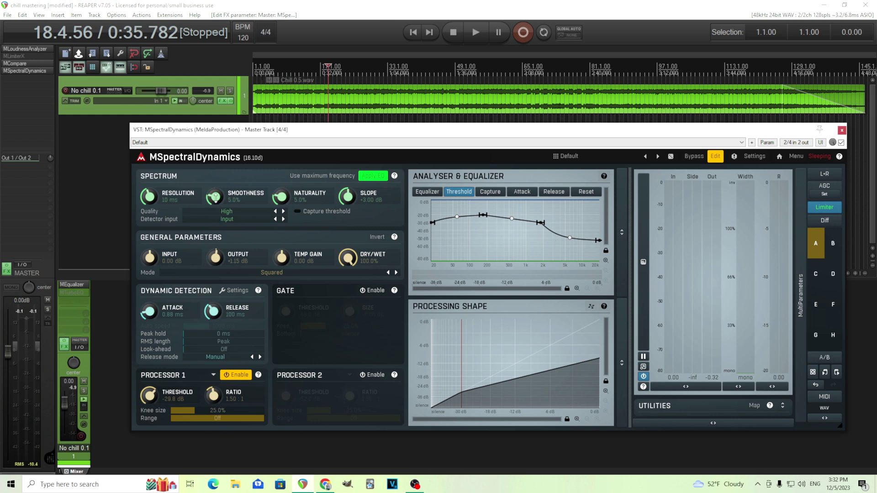
left_click(473, 29)
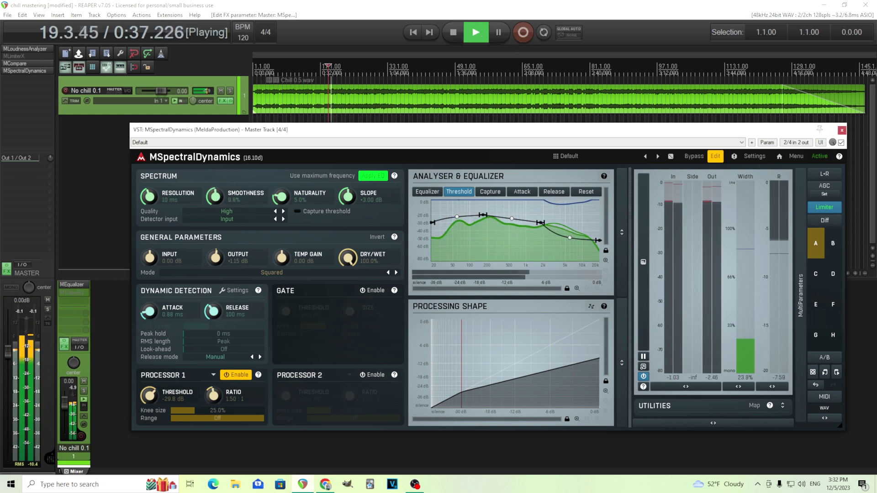
mouse_move(214, 197)
left_mouse_down()
mouse_move(214, 183)
mouse_move(214, 200)
left_mouse_up()
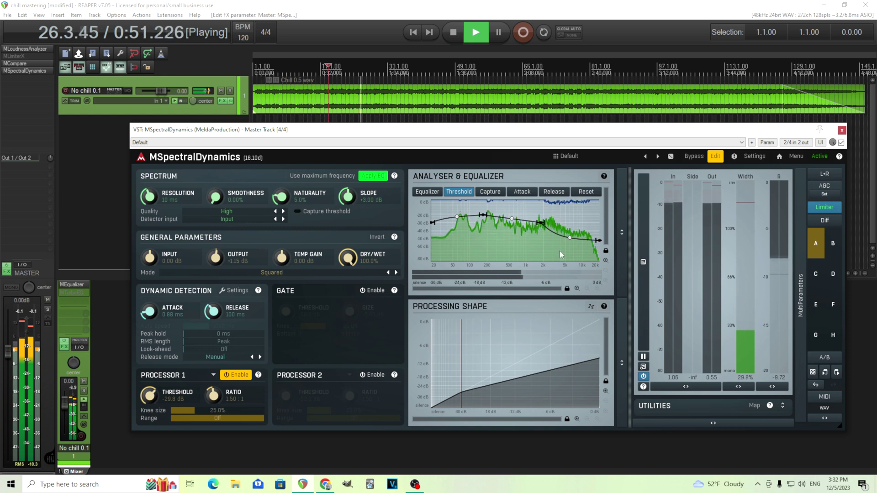
mouse_move(570, 253)
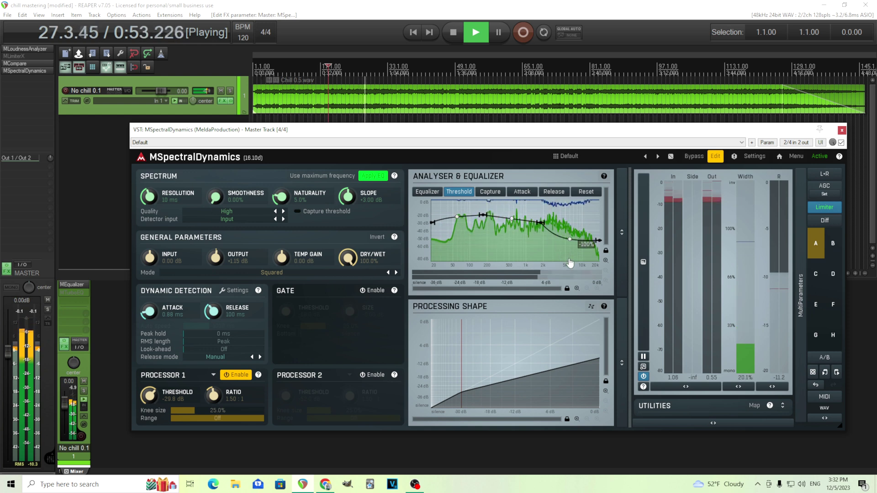
left_click(454, 42)
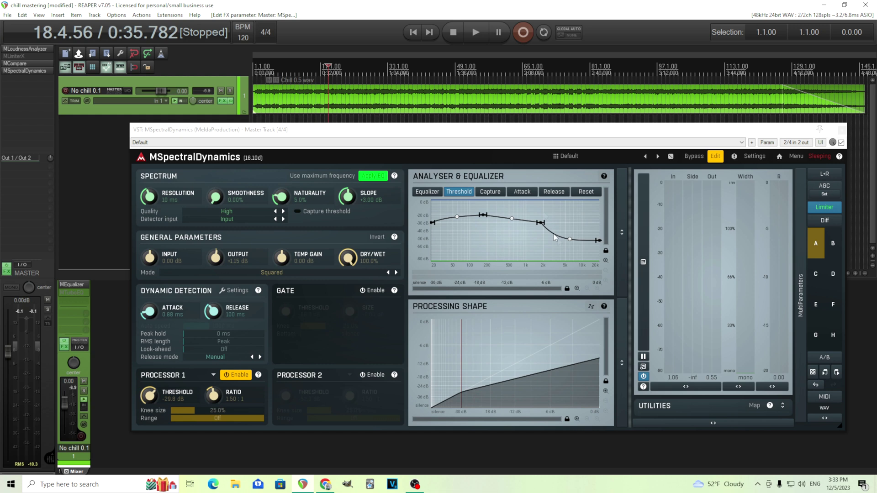
- Play the mix and set Processor 1 to a 2.12:1 ratio and -22.0 dB threshold
left_click(475, 38)
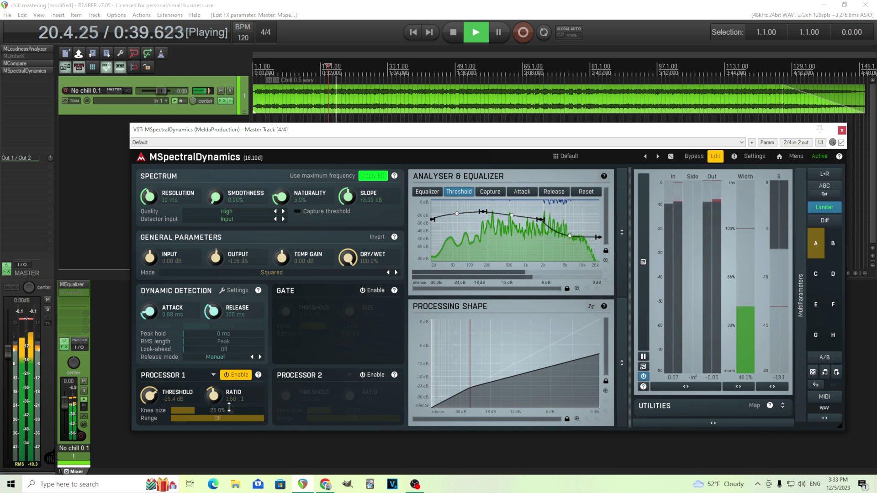
left_click_drag(229, 408, 229, 388)
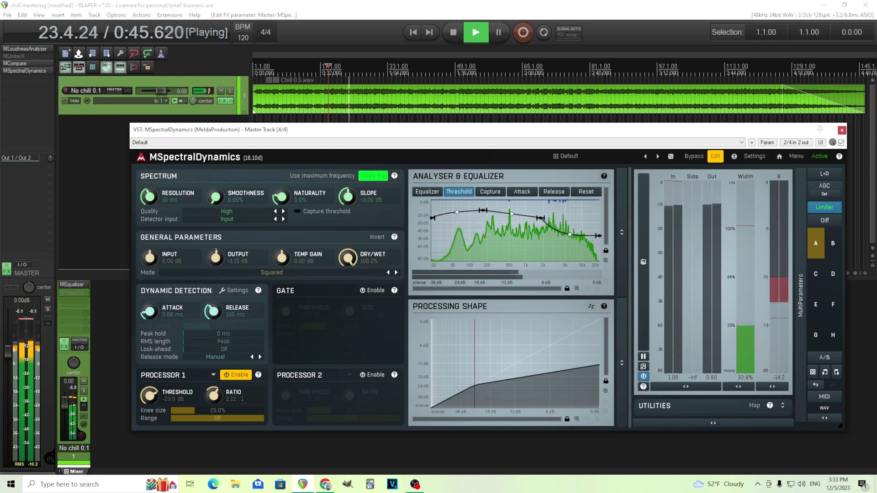
left_click_drag(149, 398, 149, 395)
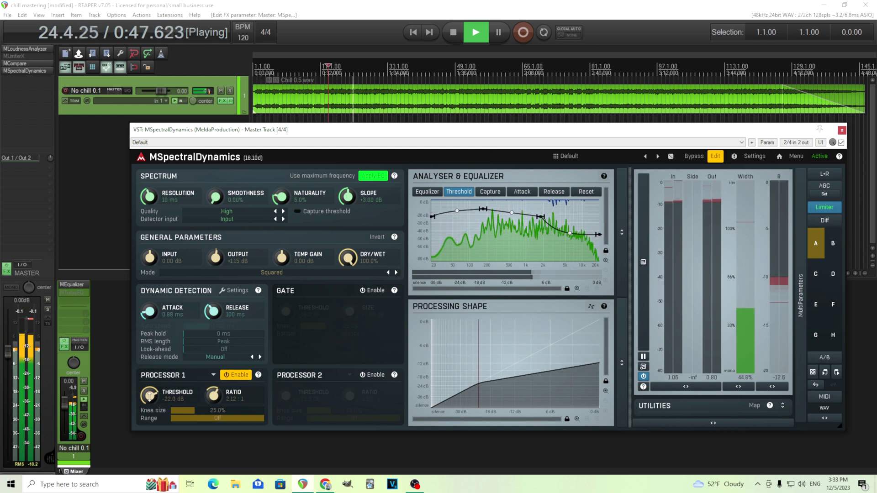
- Raise the threshold curve node near 3 kHz, toggling Bypass to compare before and after
left_click(695, 156)
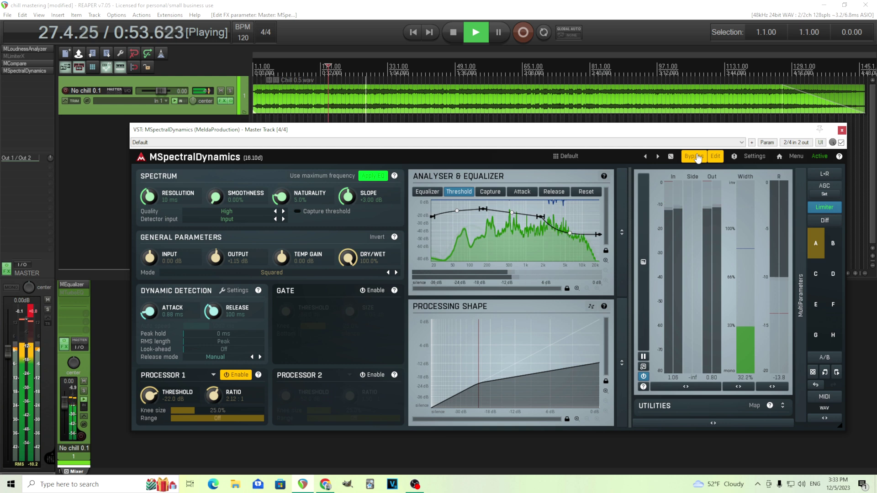
left_click(695, 157)
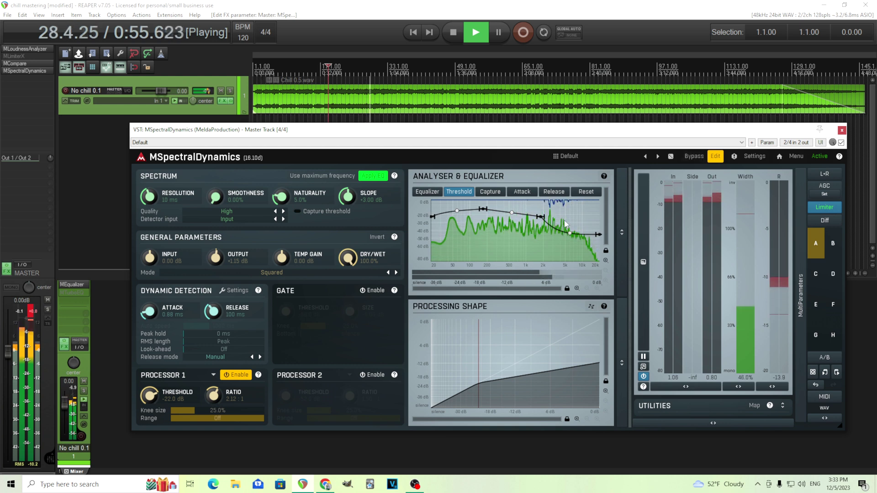
left_click_drag(570, 232, 554, 215)
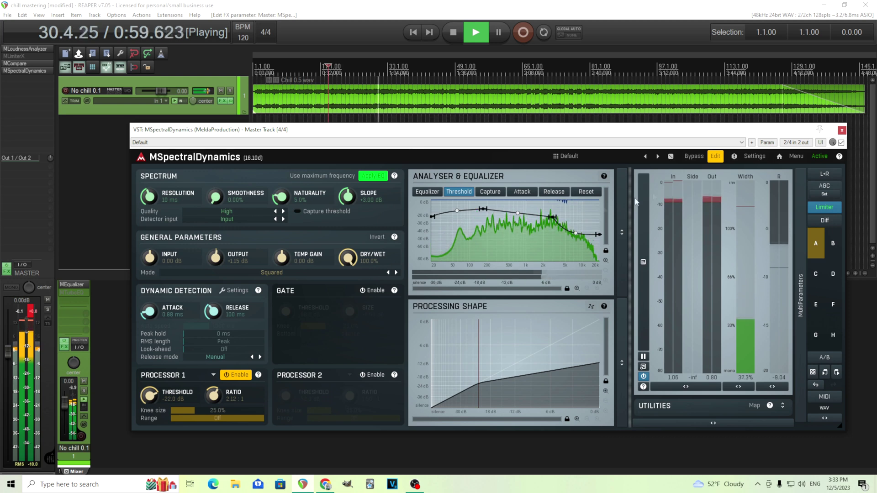
left_click(694, 156)
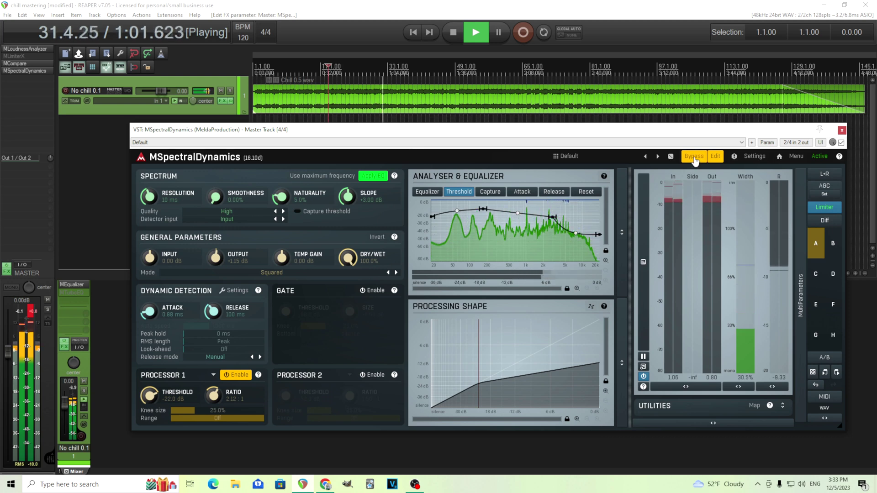
left_click(693, 157)
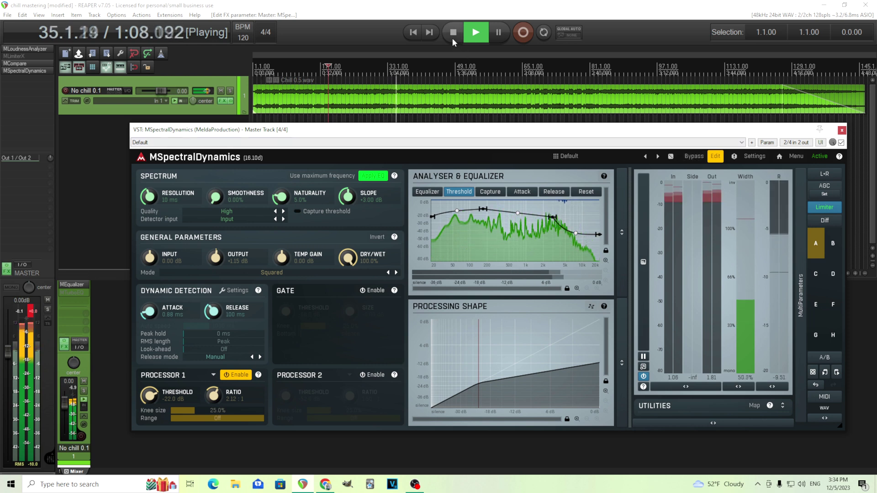
- Stop playback, lower Processor 1's ratio to 1.93:1 and place the curve node at 4074 Hz, -25.48 dB
left_click(452, 37)
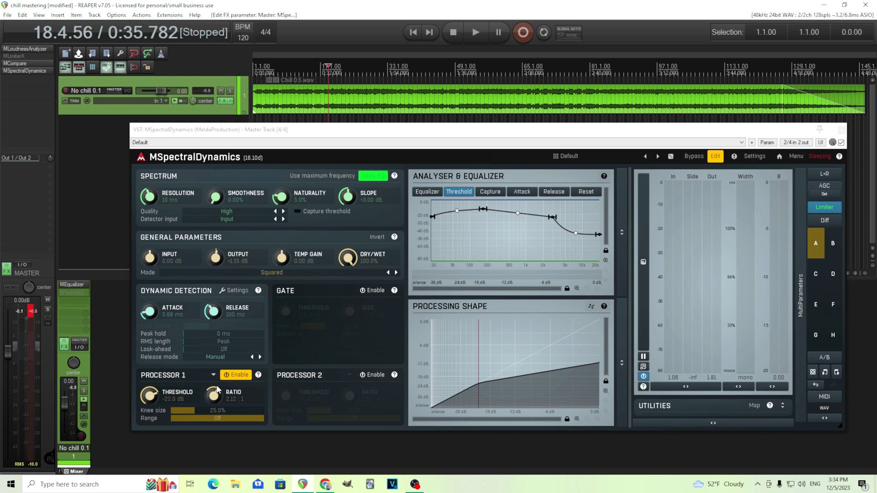
mouse_move(553, 216)
left_click_drag(554, 216, 563, 218)
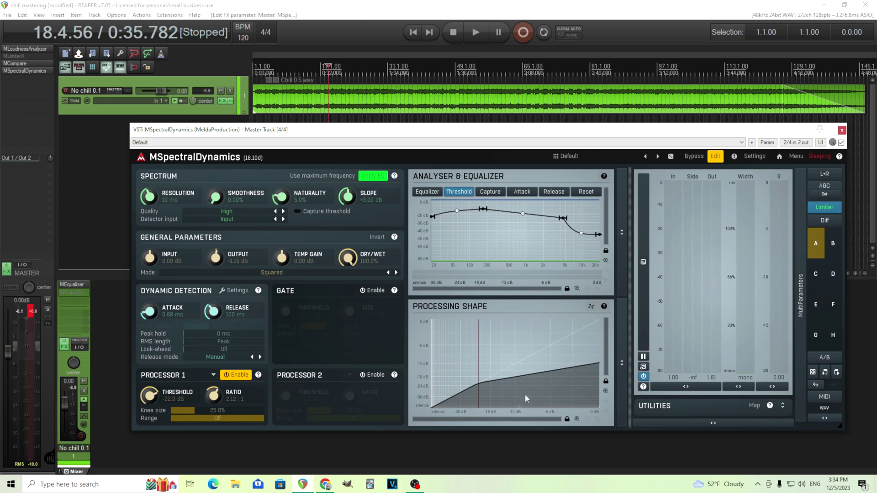
left_click_drag(525, 398, 525, 388)
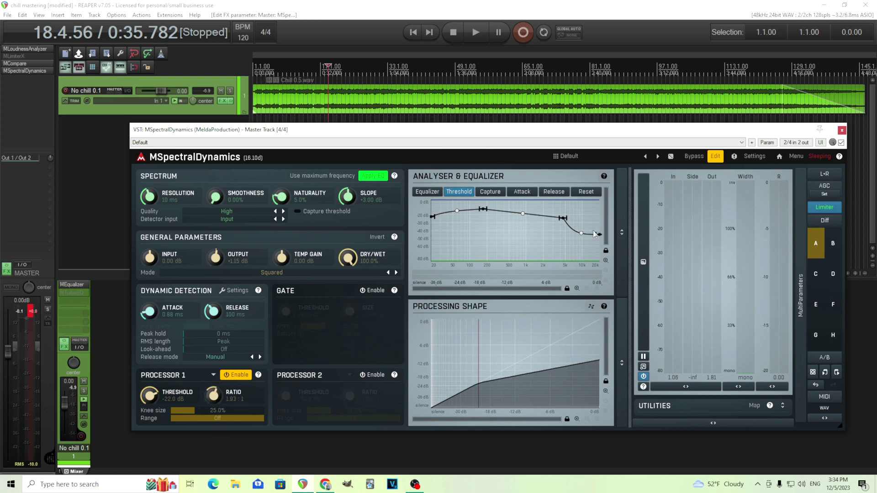
mouse_move(577, 224)
left_click_drag(564, 216, 560, 219)
mouse_move(561, 220)
mouse_move(602, 237)
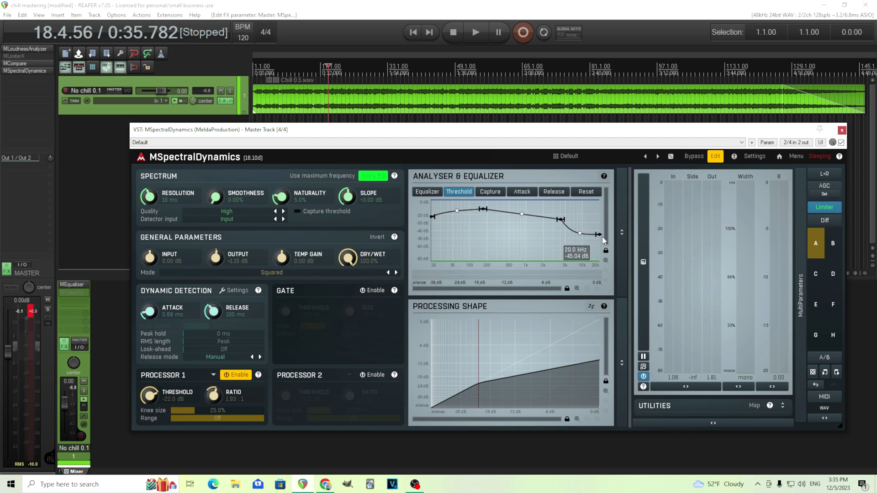